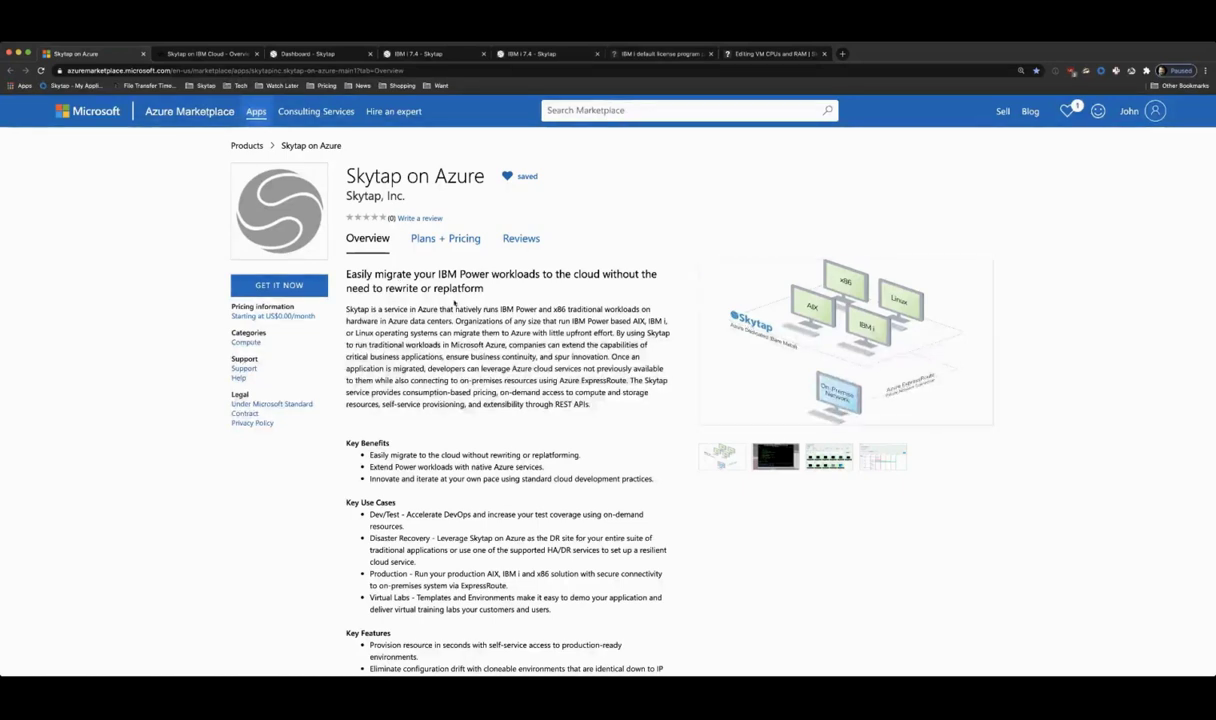
Request the Skytap on Azure marketplace offer, accept its consent terms, and switch to the Skytap on IBM Cloud page
{"action": "left_click", "coordinate": [252, 284]}
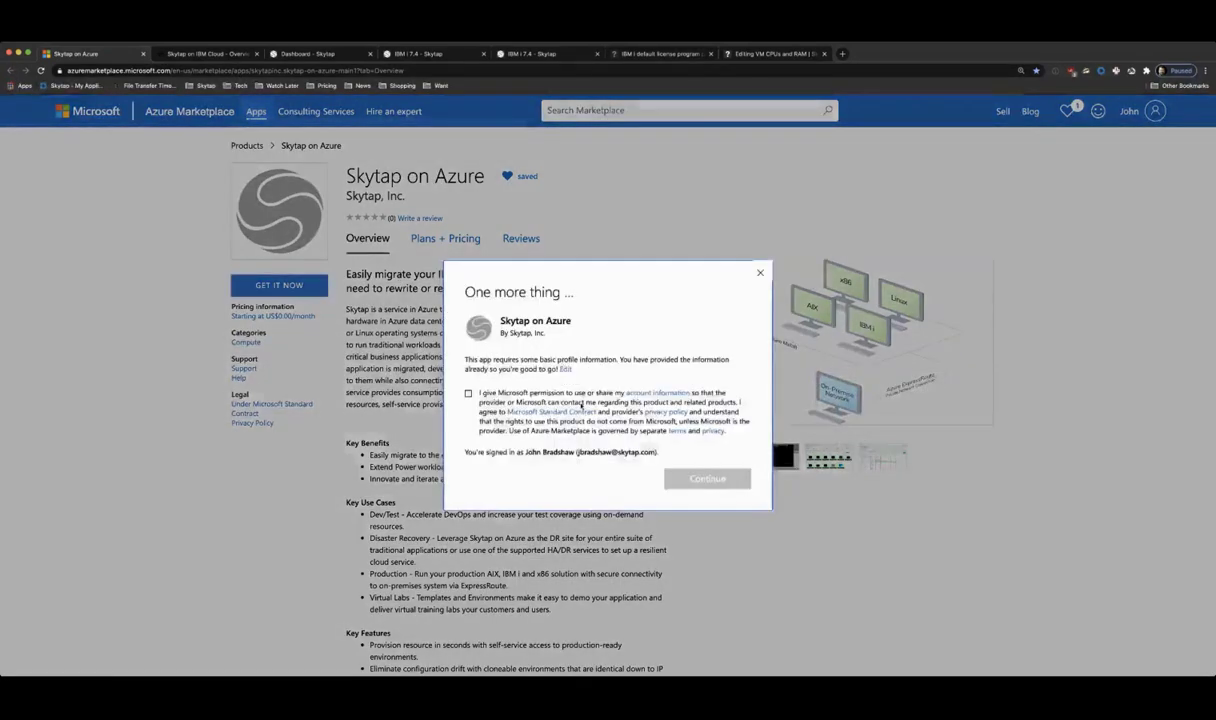
{"action": "left_click", "coordinate": [468, 394]}
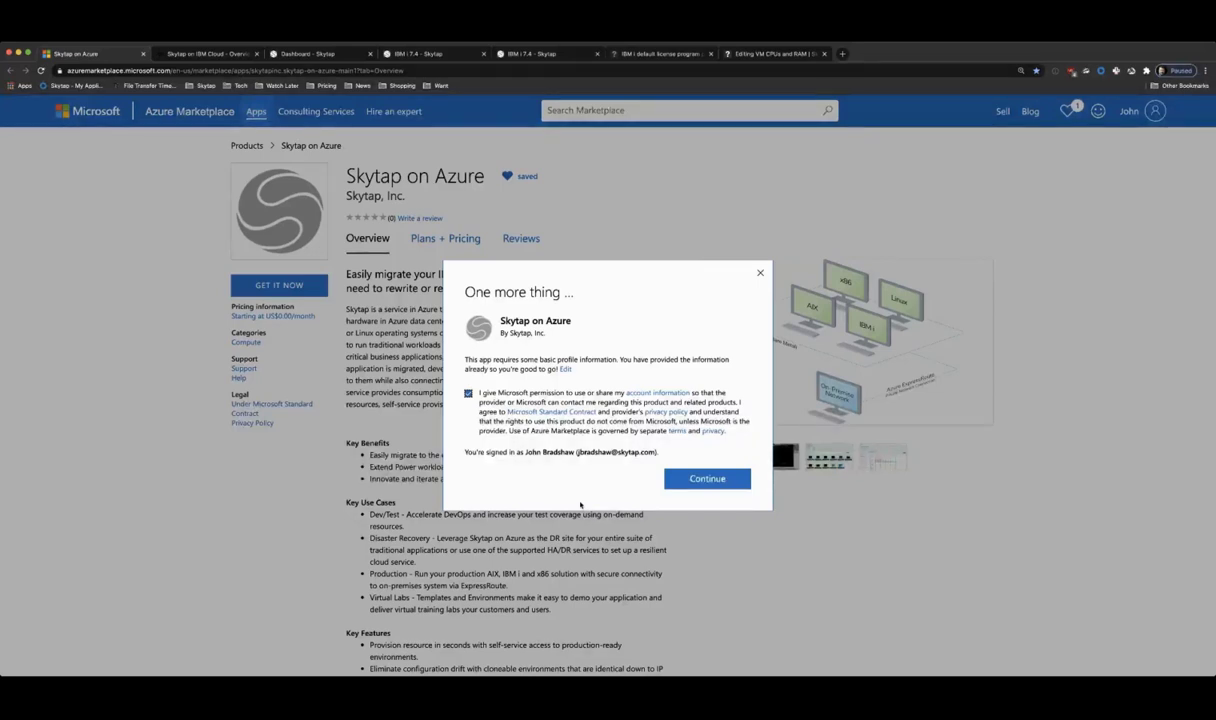
{"action": "left_click", "coordinate": [197, 57]}
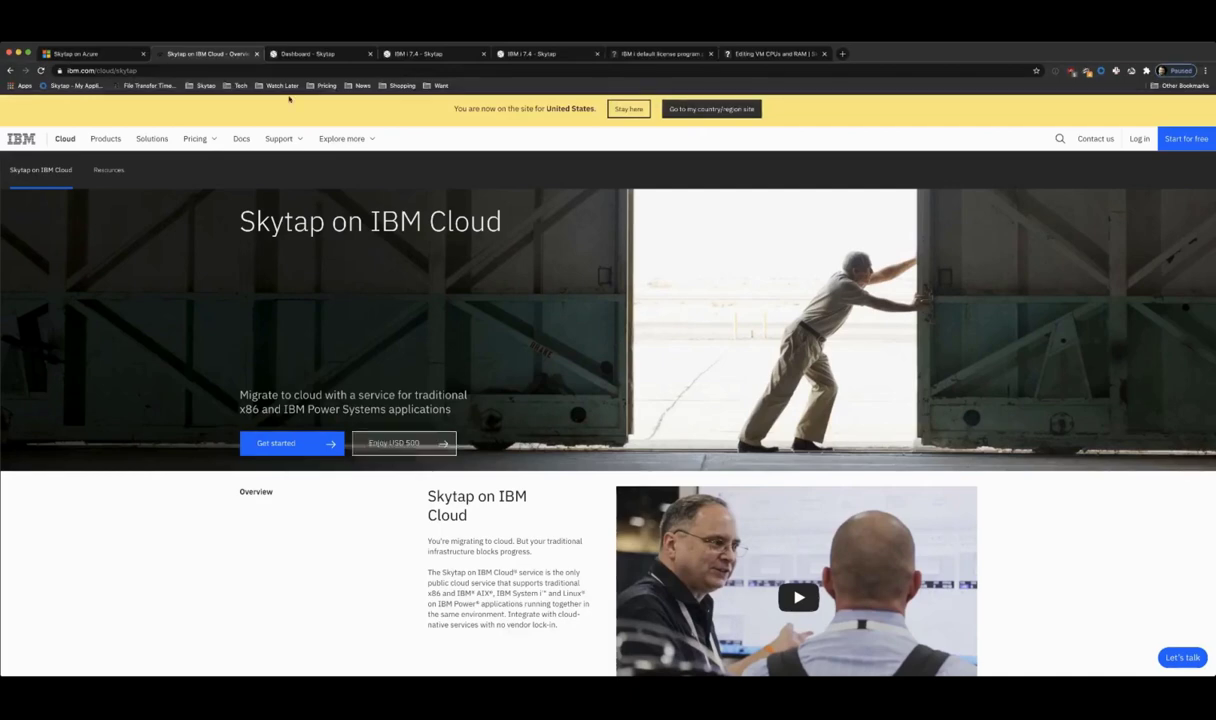
From the Skytap dashboard, search the templates for "ibm i" and create a new environment from the IBM i 7.4 template
{"action": "left_click", "coordinate": [312, 53]}
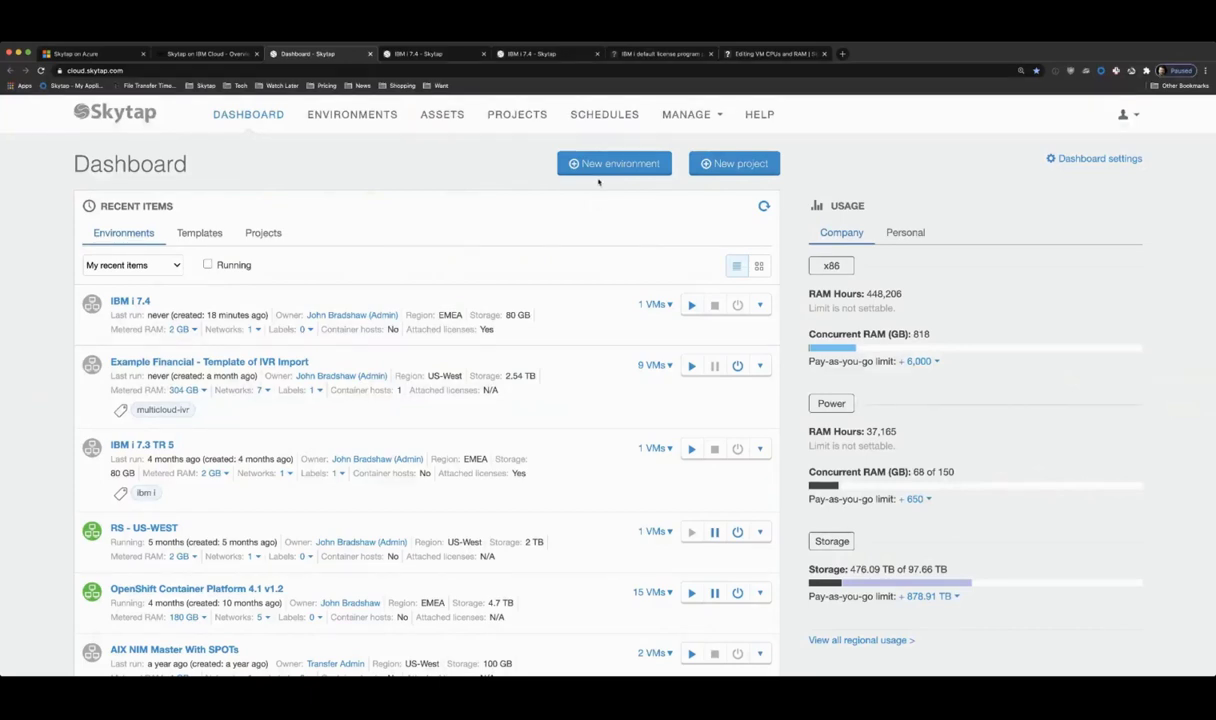
{"action": "left_click", "coordinate": [598, 166]}
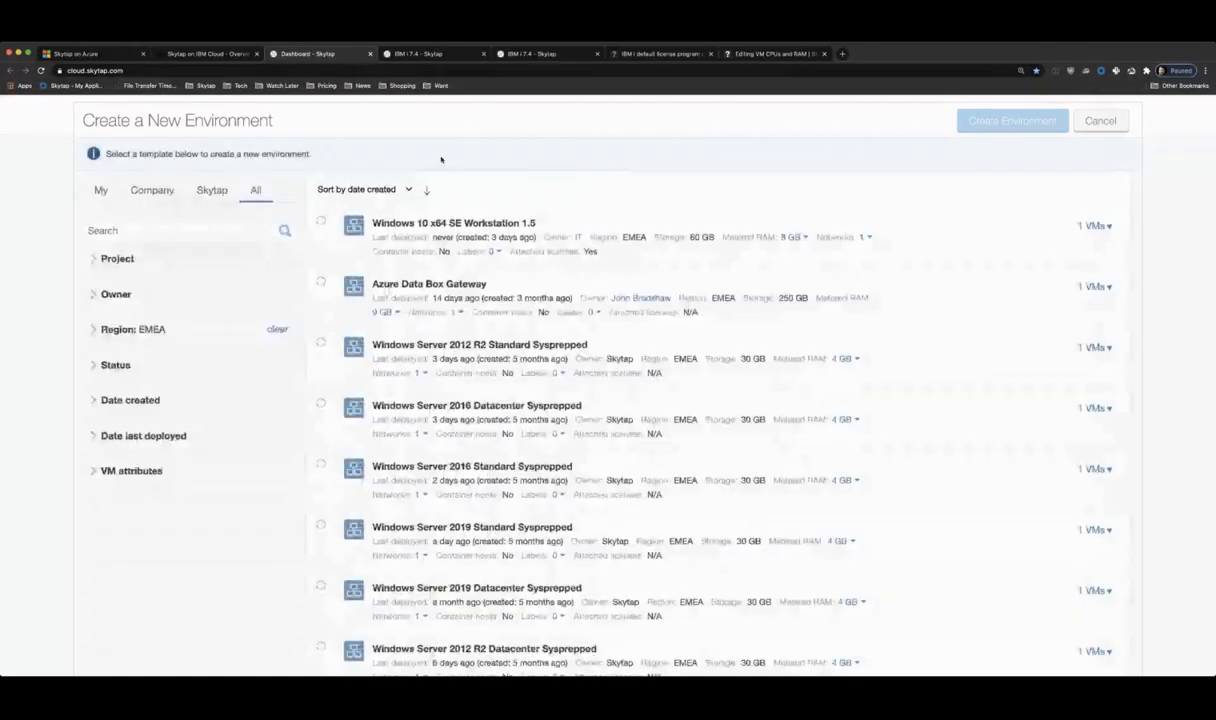
{"action": "left_click", "coordinate": [130, 232]}
{"action": "type", "text": "ibm "}
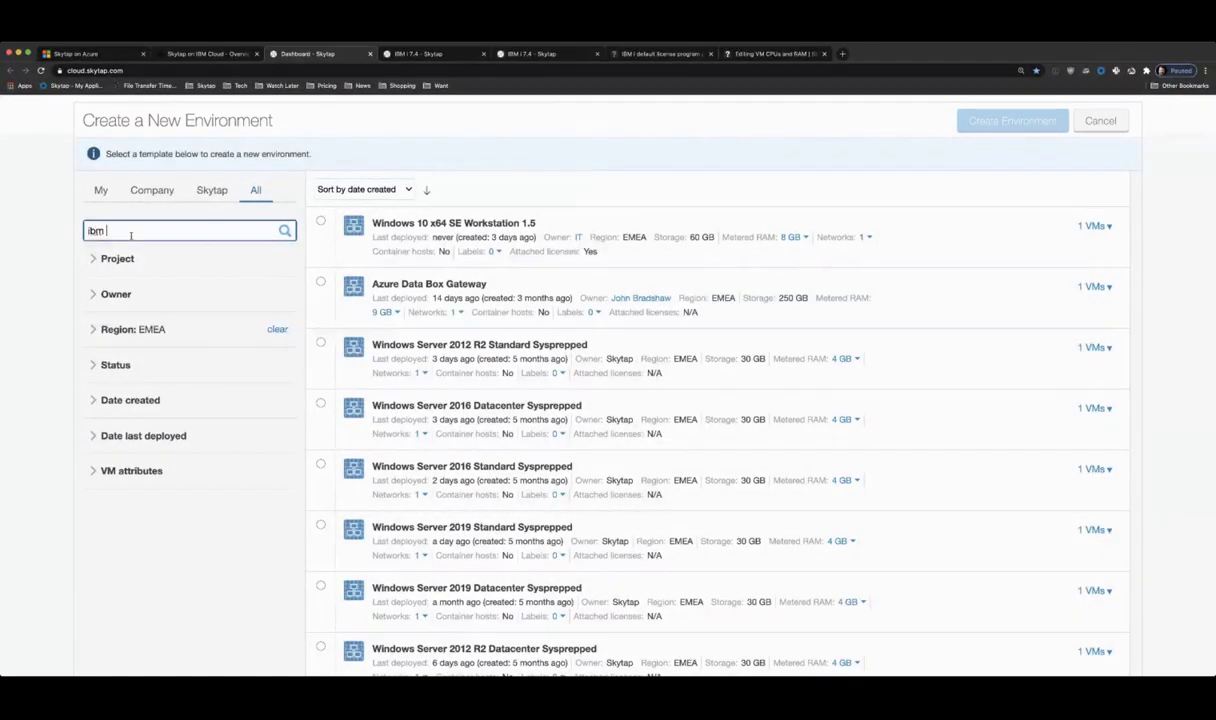
{"action": "type", "text": "i"}
{"action": "key", "text": "Return"}
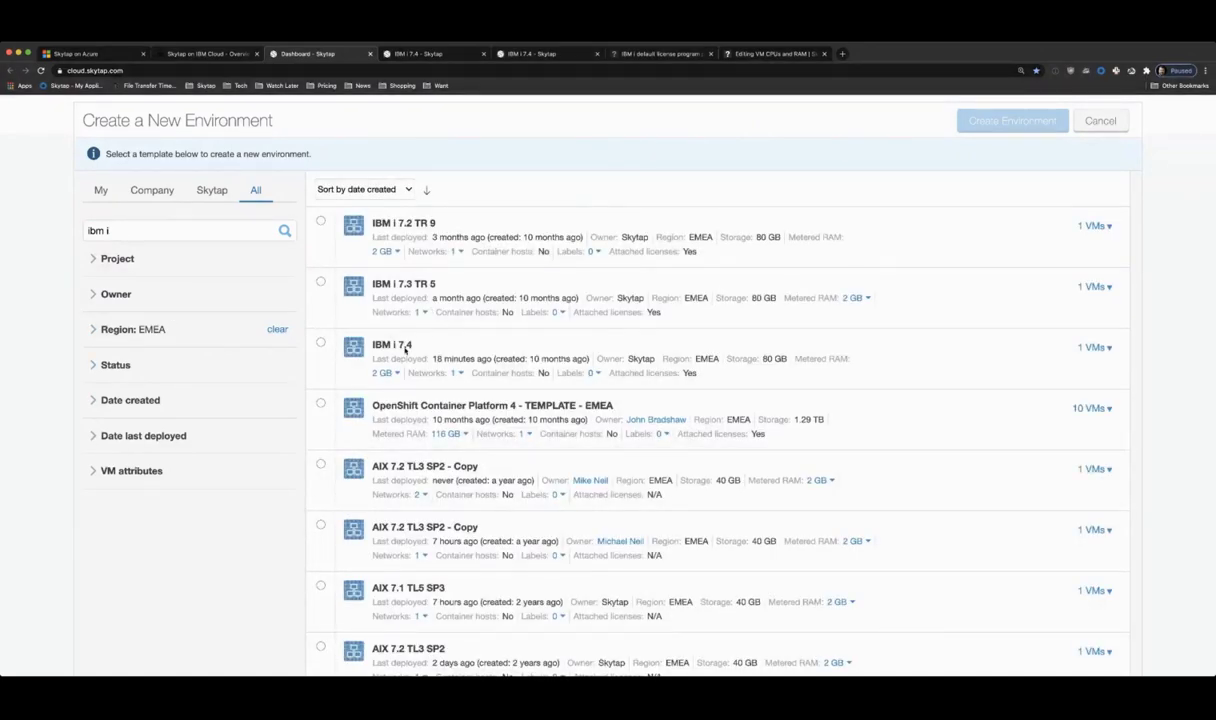
{"action": "left_click", "coordinate": [407, 347]}
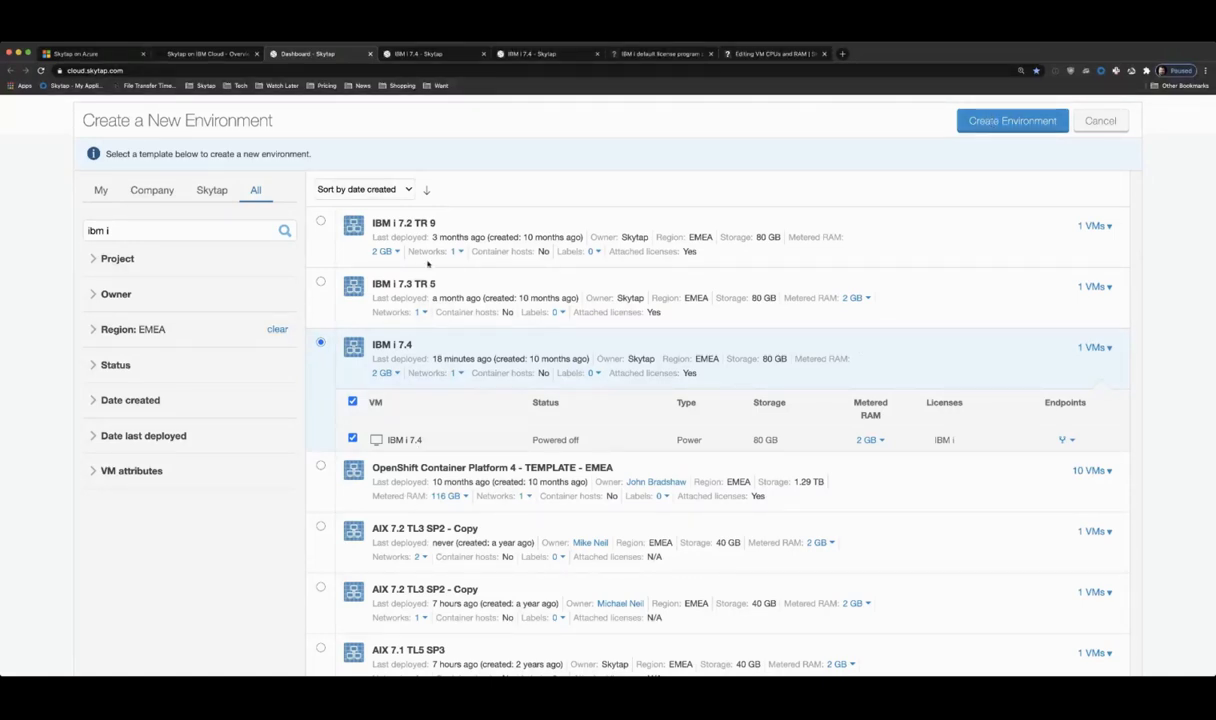
{"action": "left_click", "coordinate": [1010, 120]}
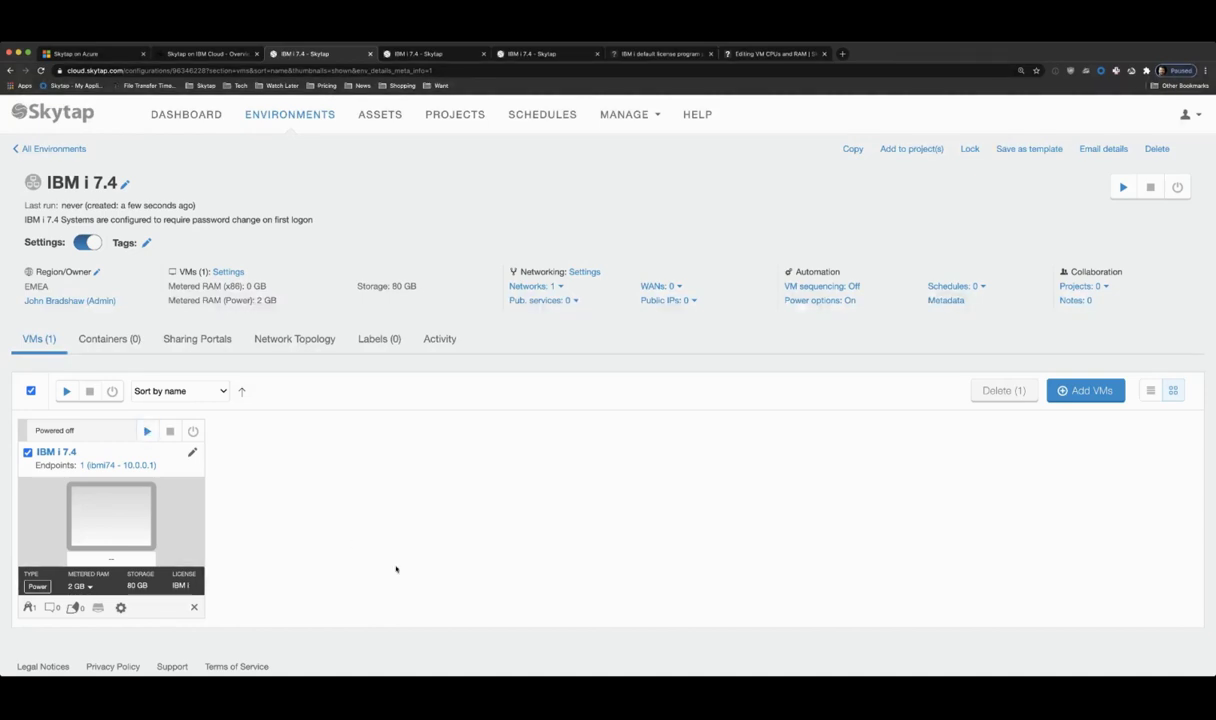
Set the hardware RAM of the new environment's IBM i 7.4 VM to 32768 MB
{"action": "left_click", "coordinate": [120, 607]}
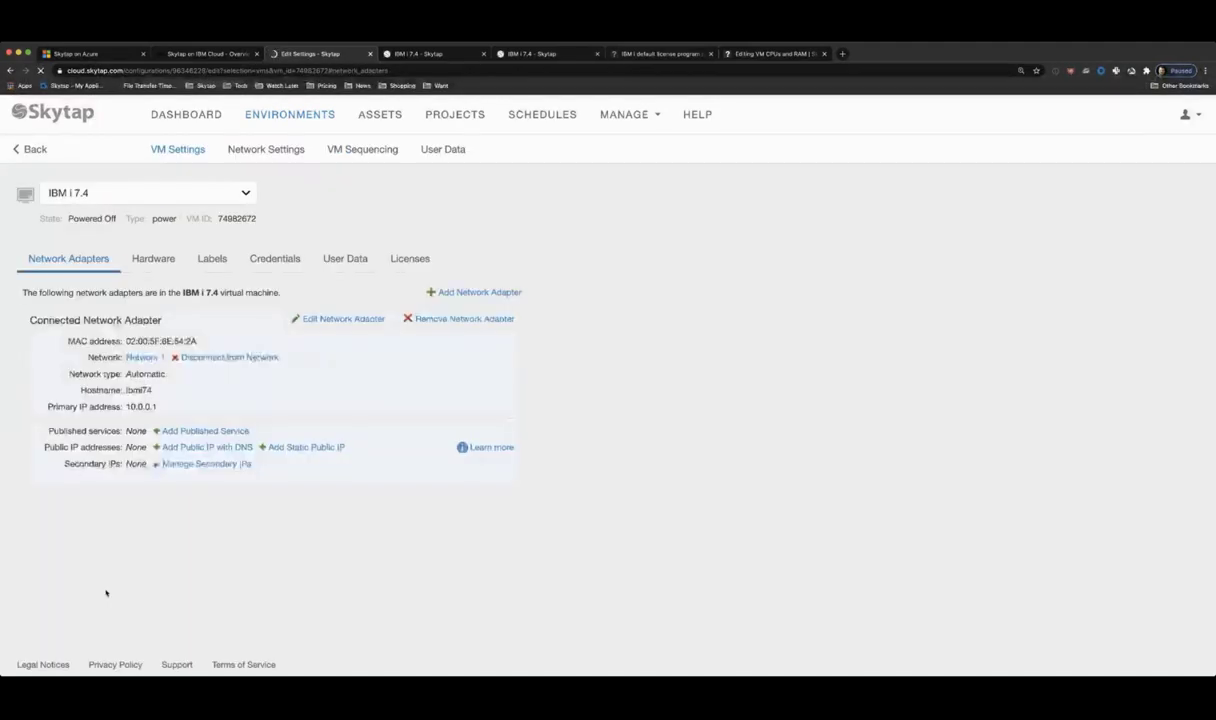
{"action": "left_click", "coordinate": [160, 258]}
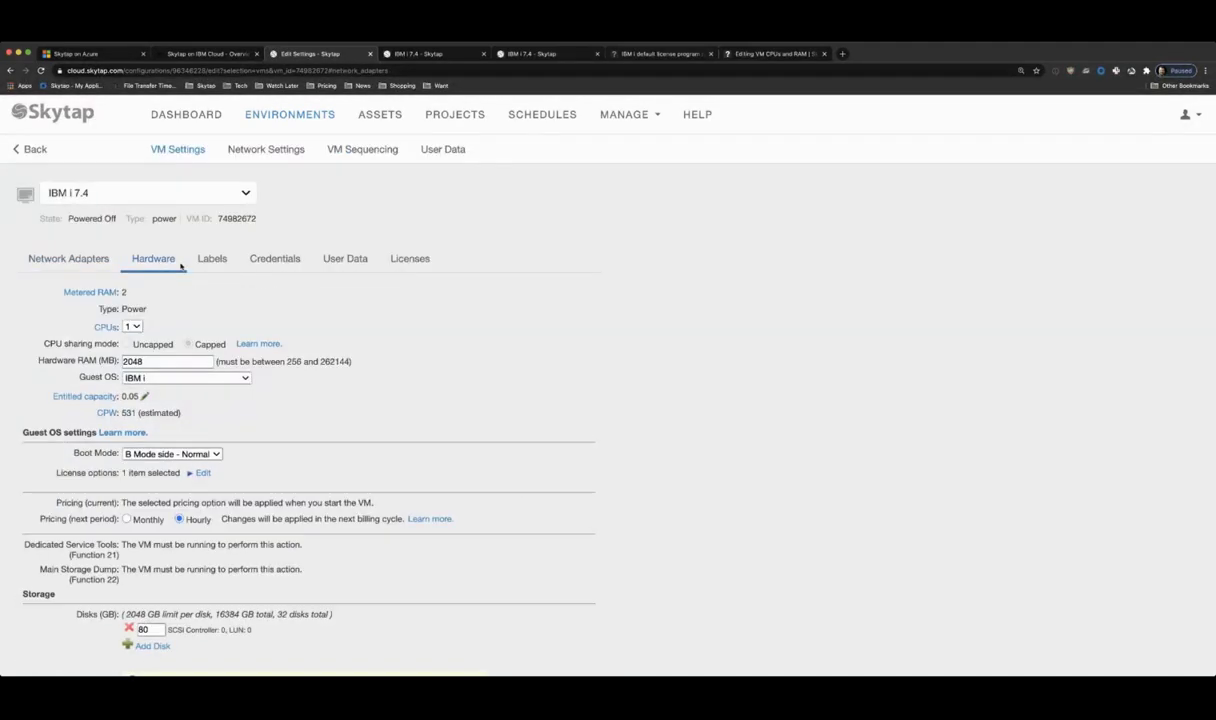
{"action": "double_click", "coordinate": [185, 363]}
{"action": "key", "text": "BackSpace"}
{"action": "type", "text": "32768"}
{"action": "left_click", "coordinate": [524, 336]}
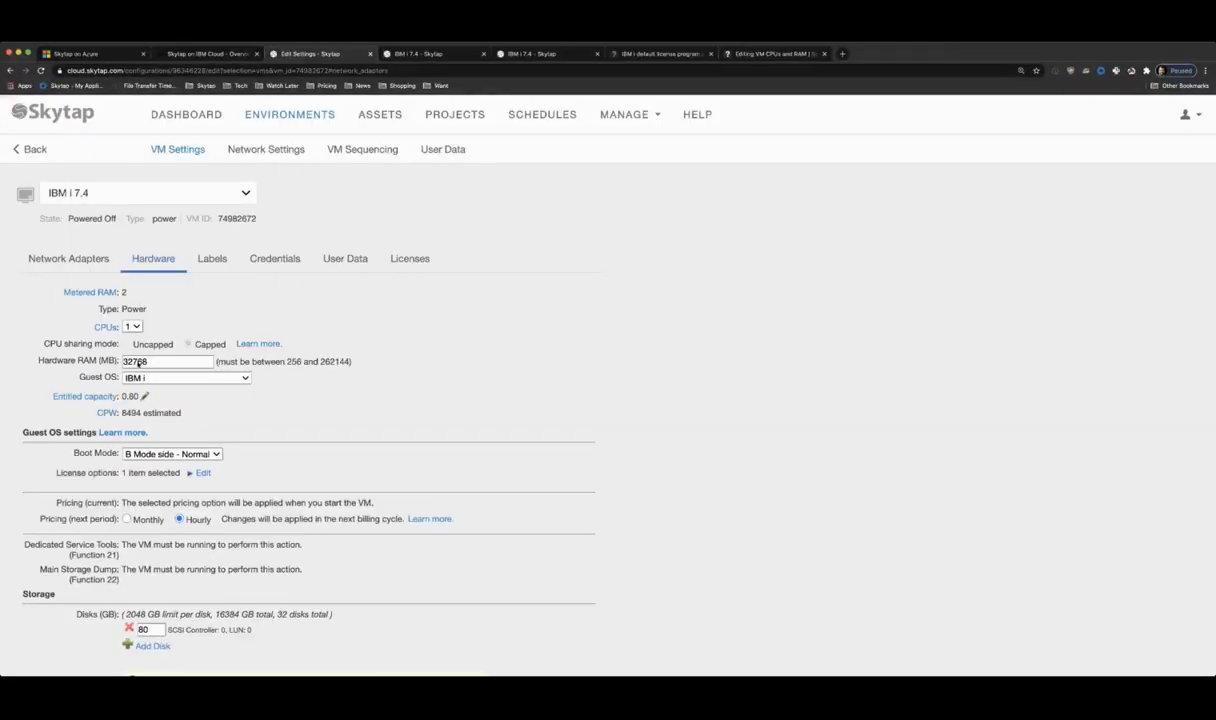
Set the IBM i 7.4 VM to 4 CPUs and save its hardware settings
{"action": "key", "text": "4"}
{"action": "scroll", "coordinate": [467, 370], "scroll_direction": "down", "scroll_amount": 2}
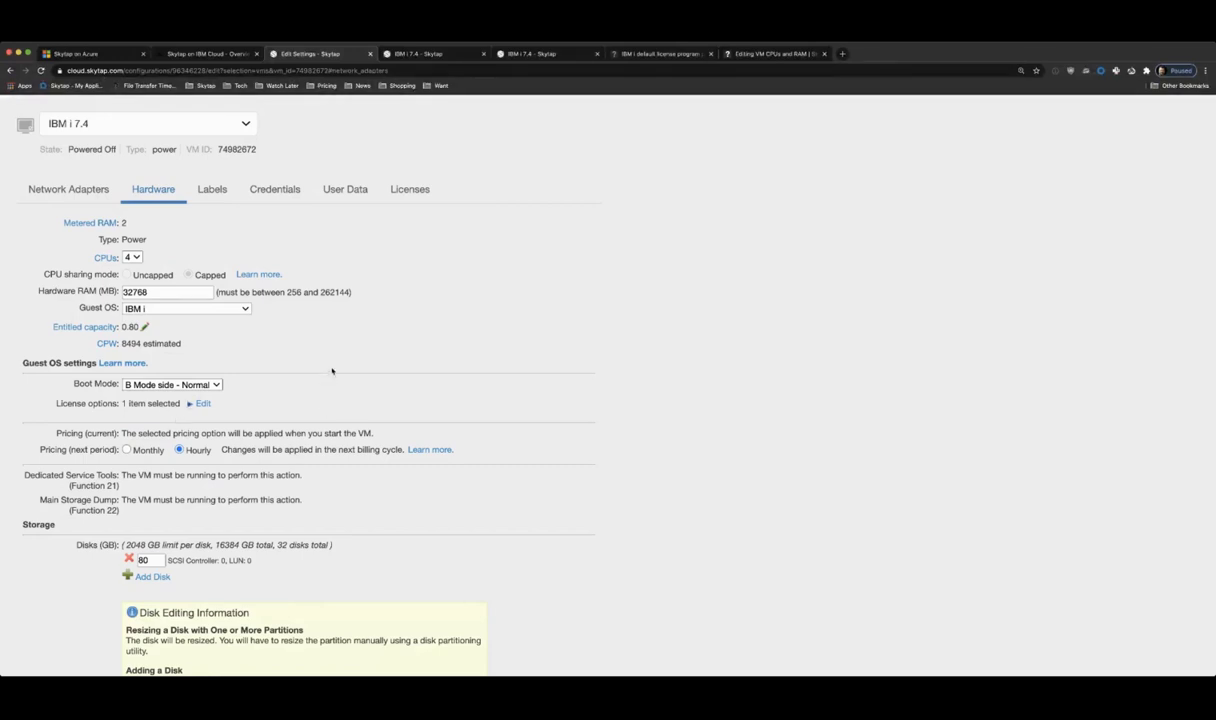
{"action": "key", "text": "Tab"}
{"action": "scroll", "coordinate": [332, 371], "scroll_direction": "down", "scroll_amount": 3}
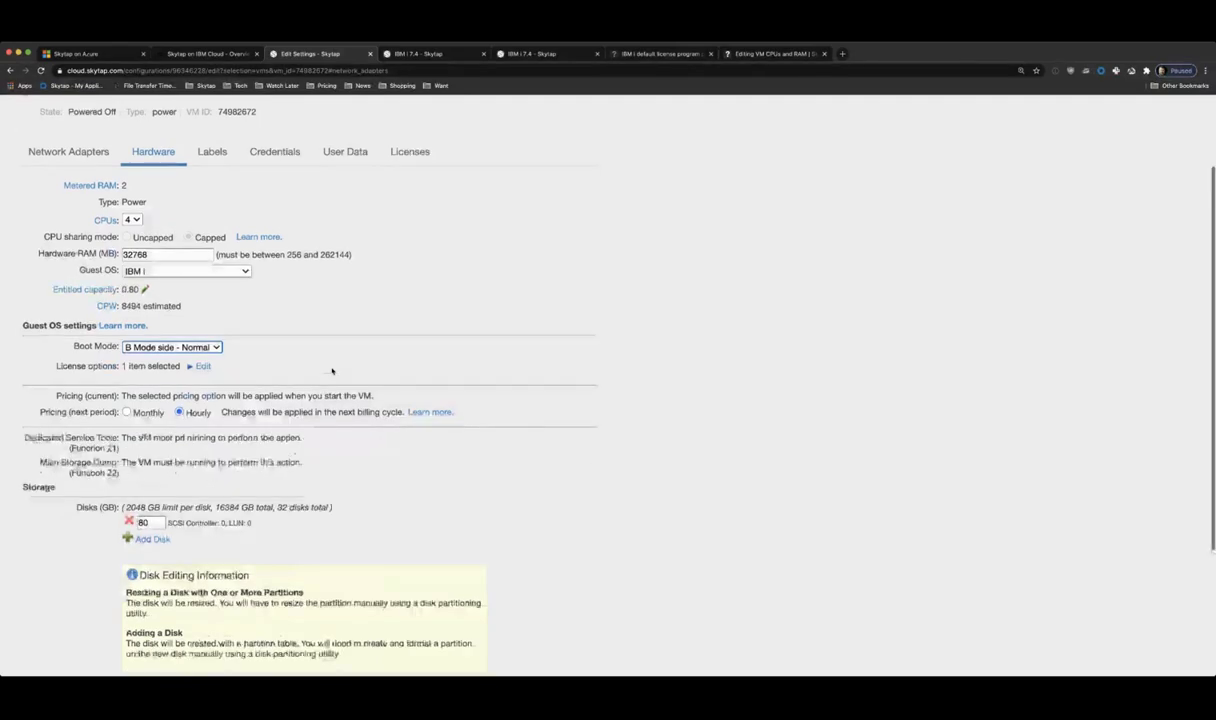
{"action": "scroll", "coordinate": [143, 556], "scroll_direction": "down", "scroll_amount": 2}
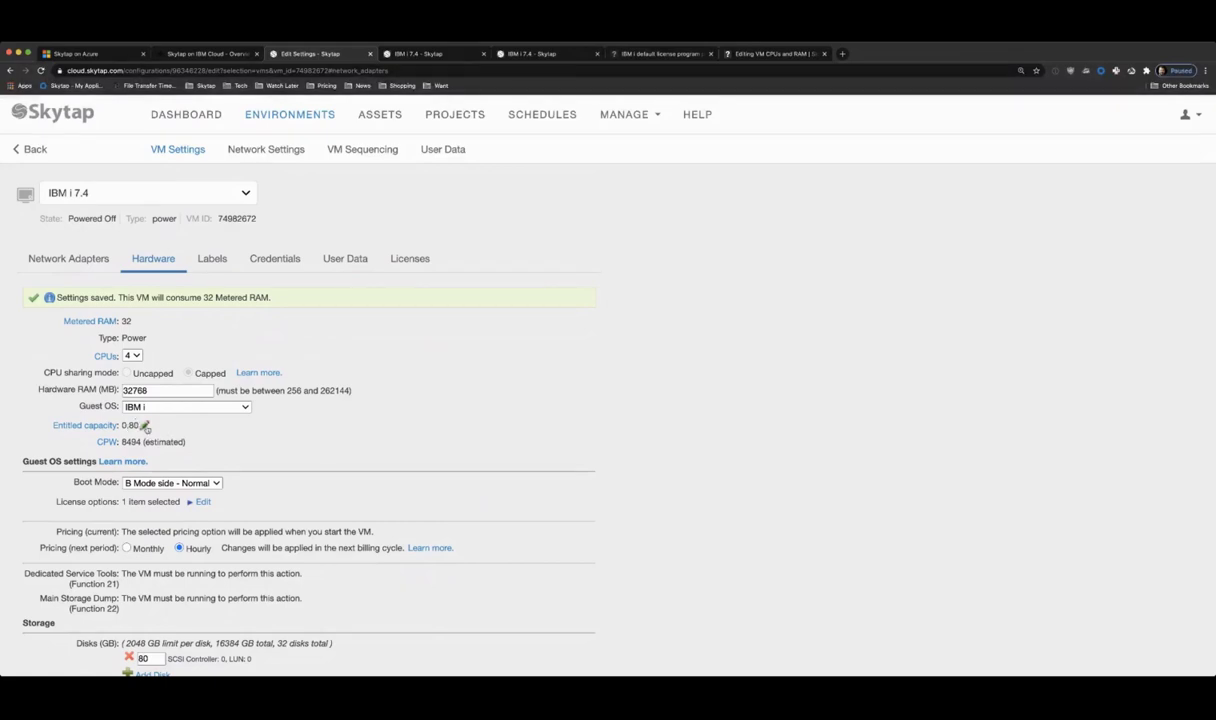
Return to the IBM i 7.4 environment and start it, agreeing to run the VM with a paid license
{"action": "left_click", "coordinate": [53, 149]}
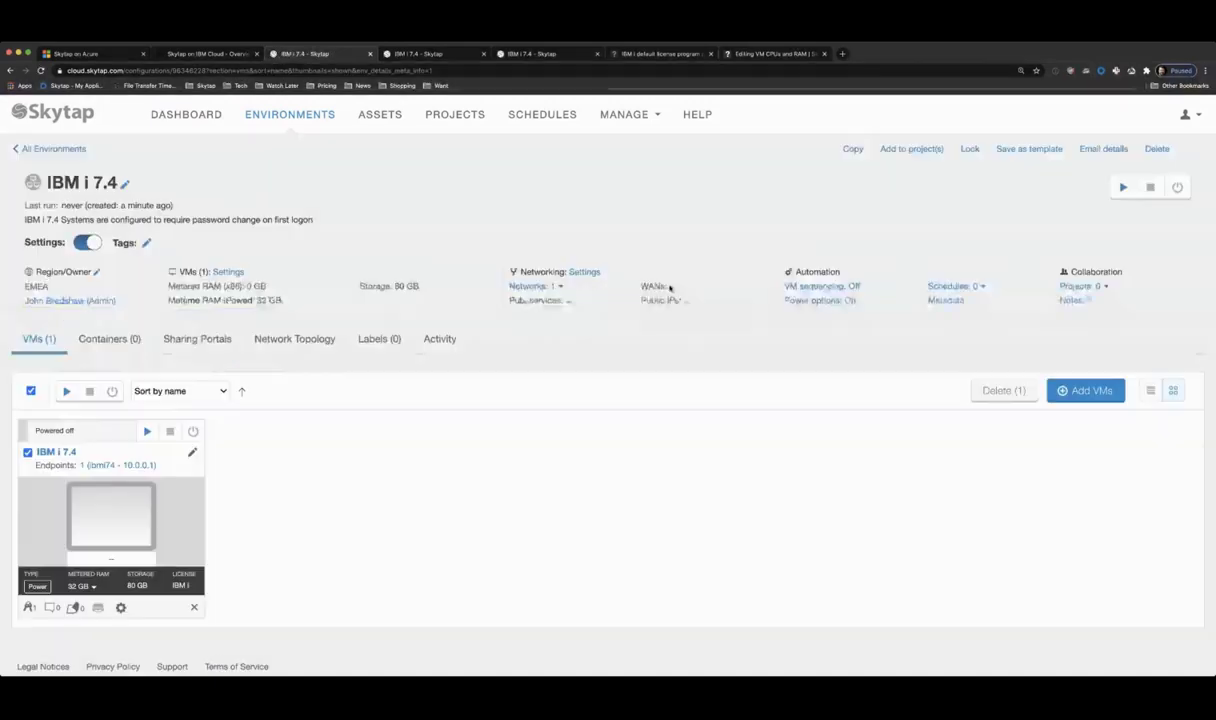
{"action": "left_click", "coordinate": [1120, 189]}
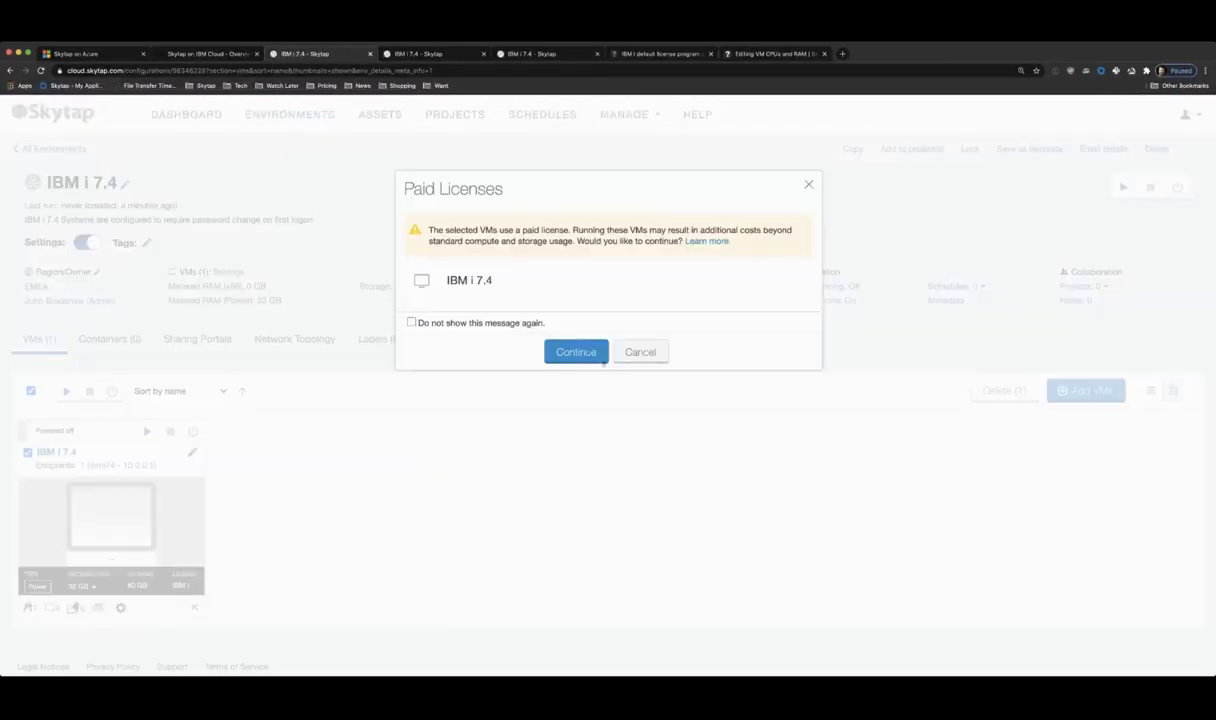
{"action": "left_click", "coordinate": [598, 356]}
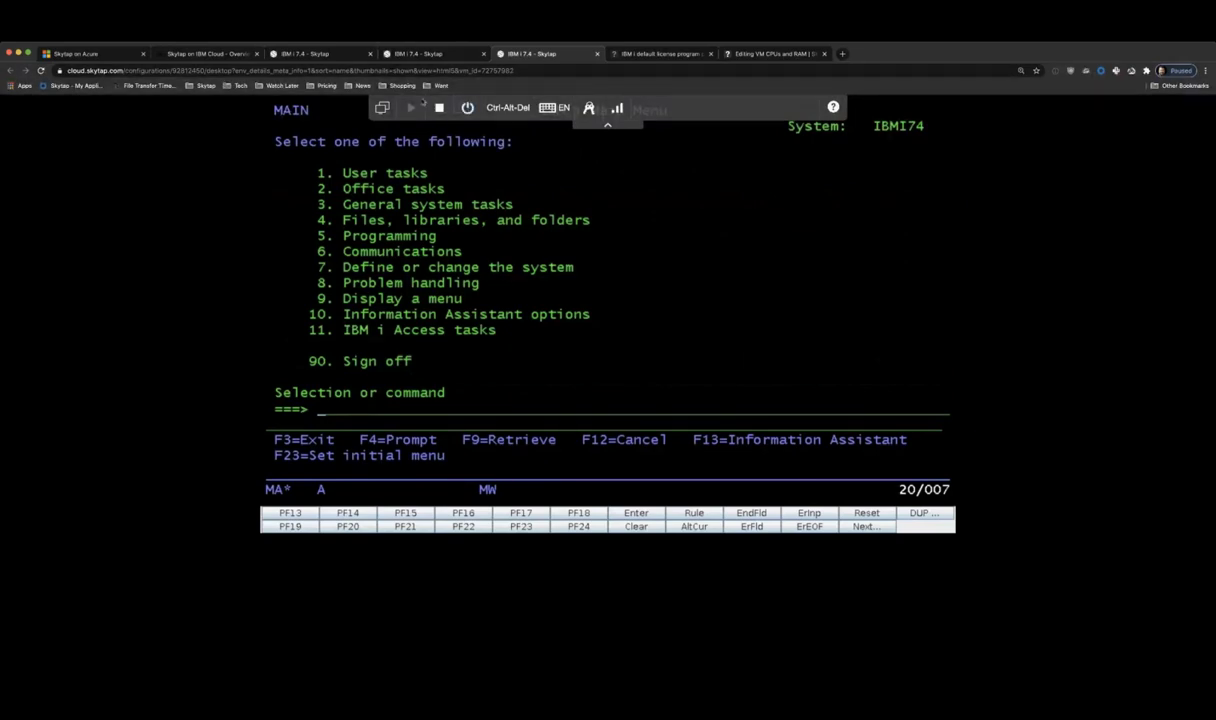
Examine the hardware settings of the running IBM i 7.4 VM in the IBM i - Azure Data Box Gateway environment
{"action": "left_click", "coordinate": [381, 107]}
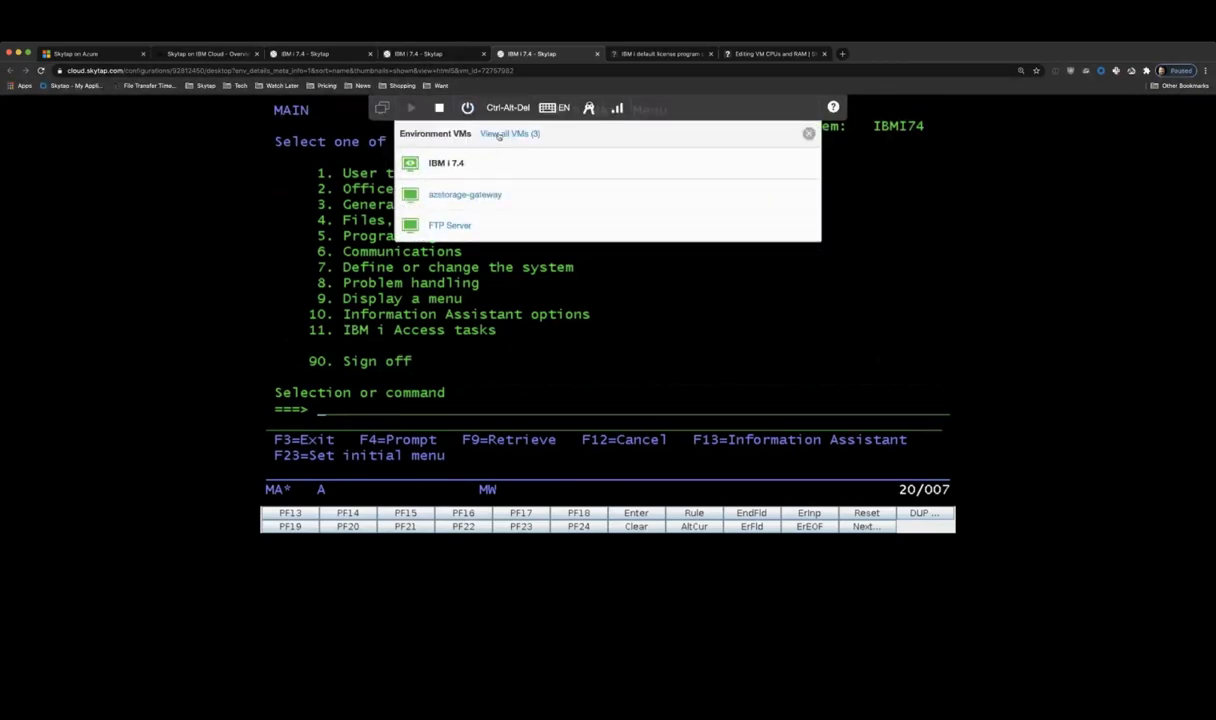
{"action": "left_click", "coordinate": [554, 157]}
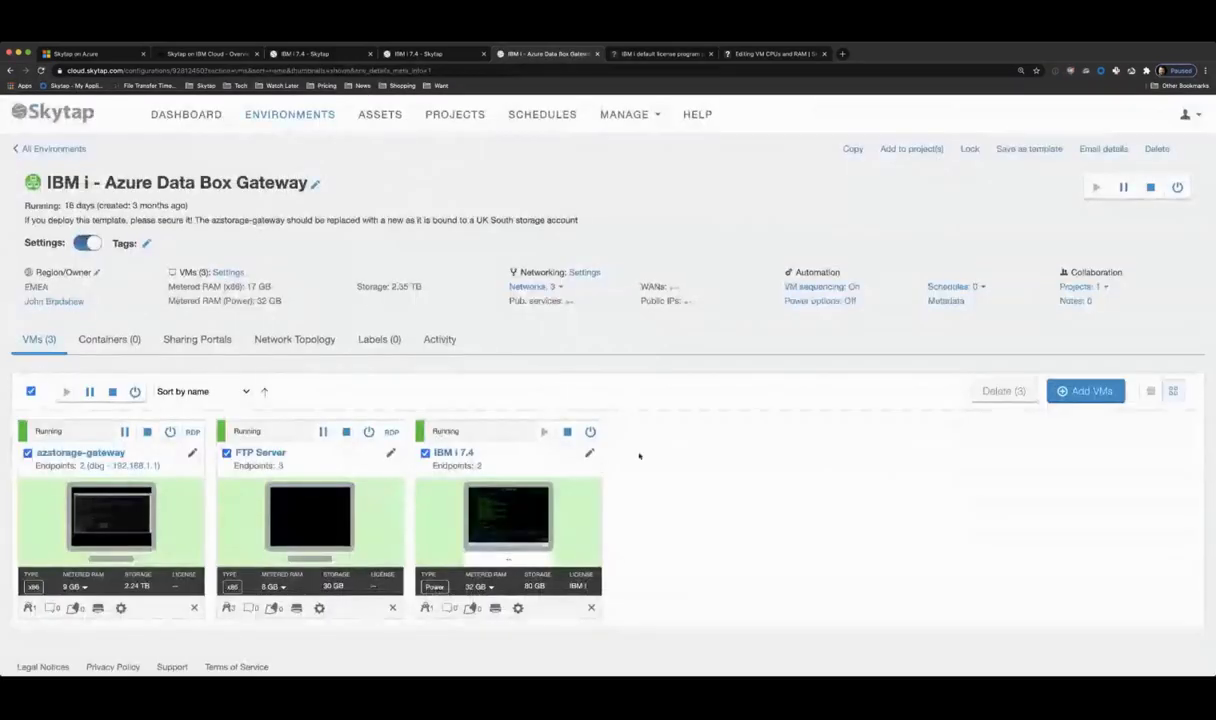
{"action": "left_click", "coordinate": [518, 608]}
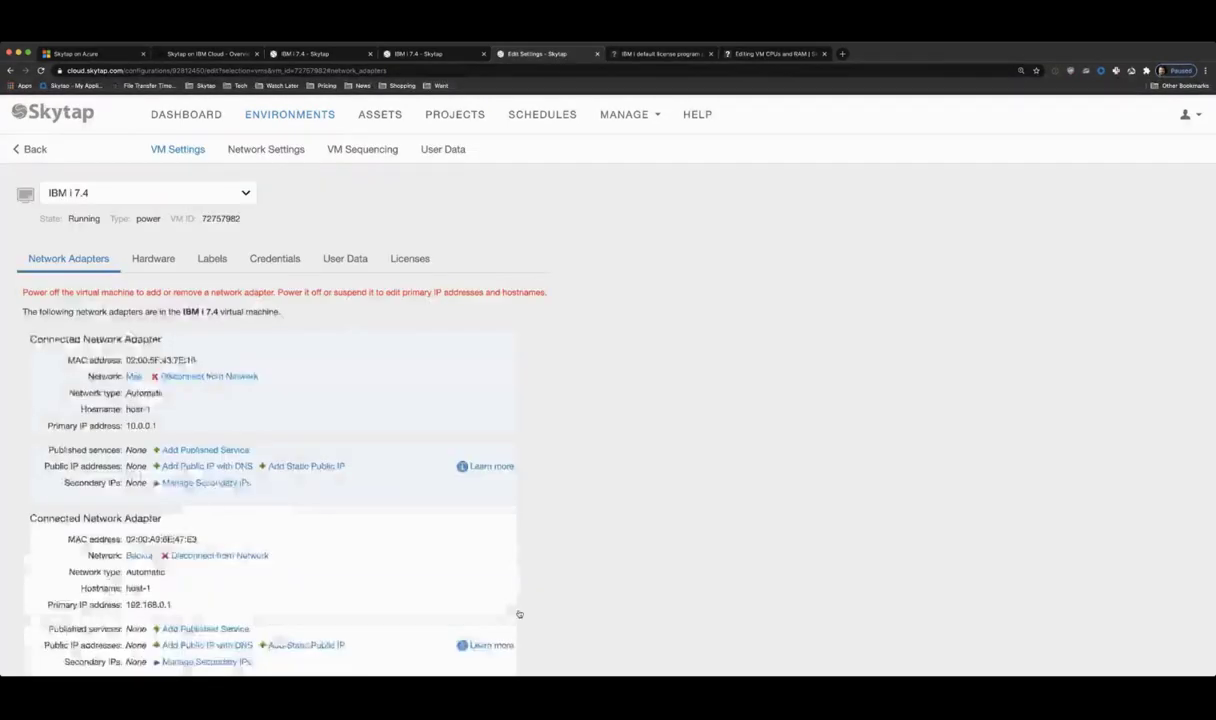
{"action": "left_click", "coordinate": [150, 257]}
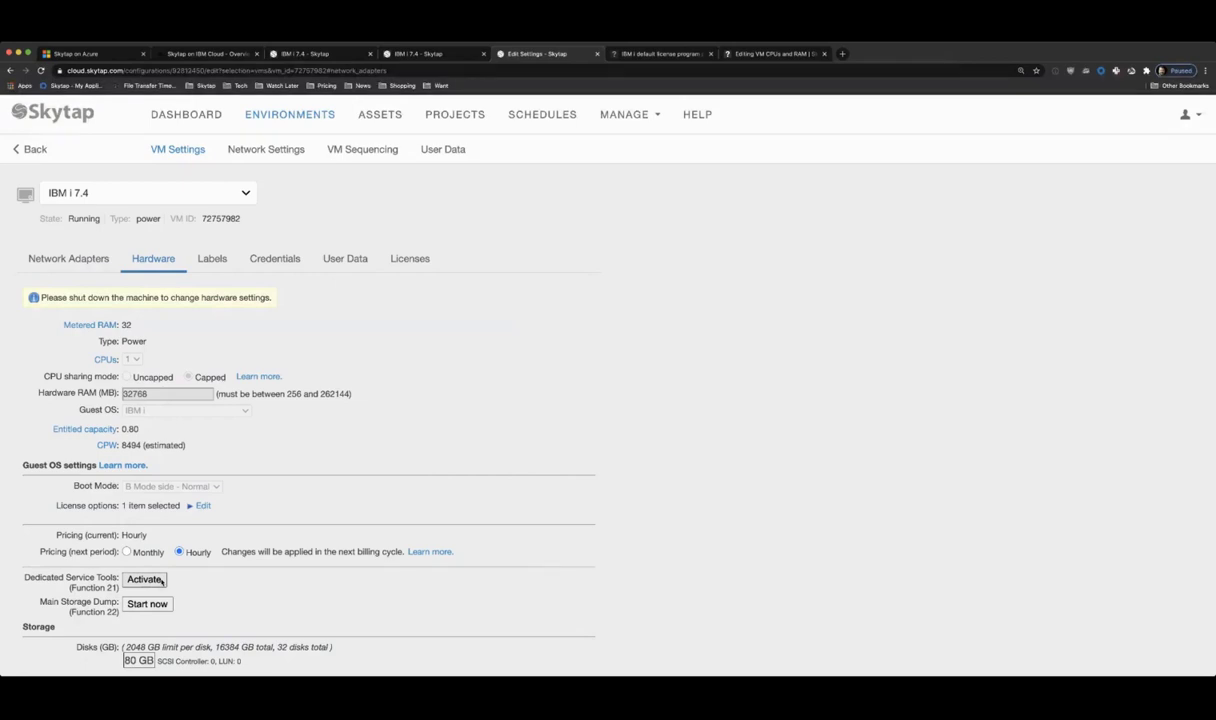
{"action": "scroll", "coordinate": [160, 581], "scroll_direction": "down", "scroll_amount": 3}
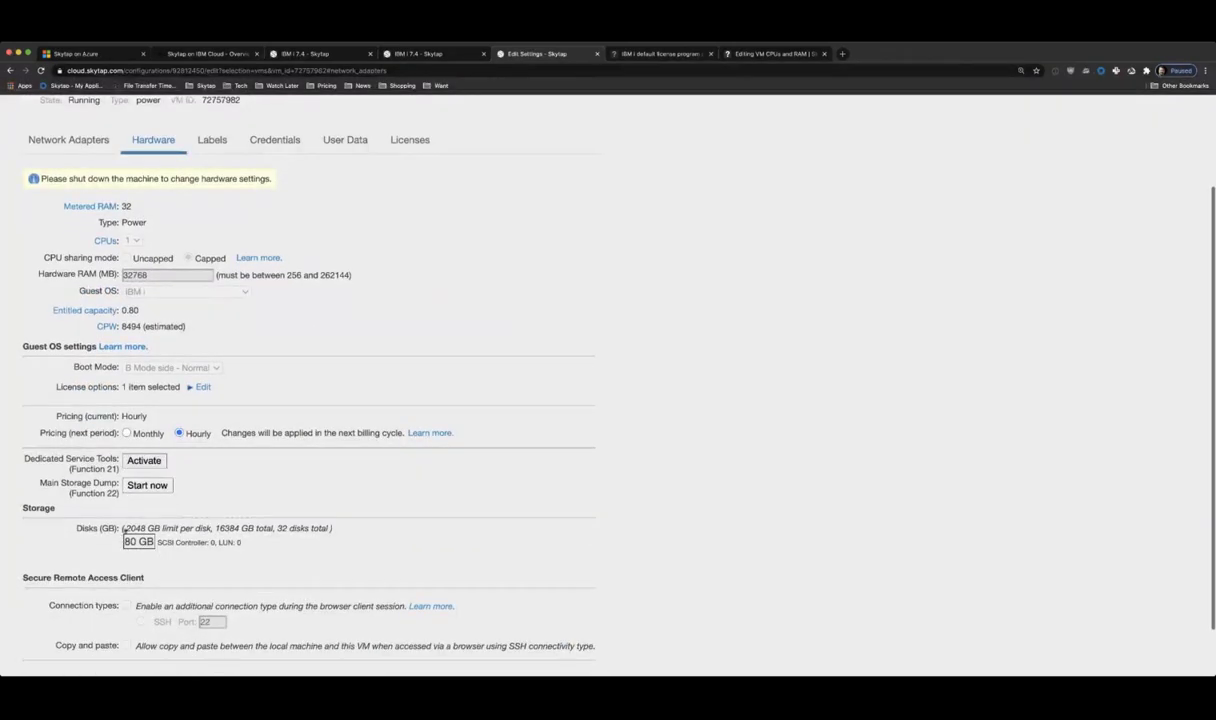
{"action": "scroll", "coordinate": [258, 201], "scroll_direction": "up", "scroll_amount": 3}
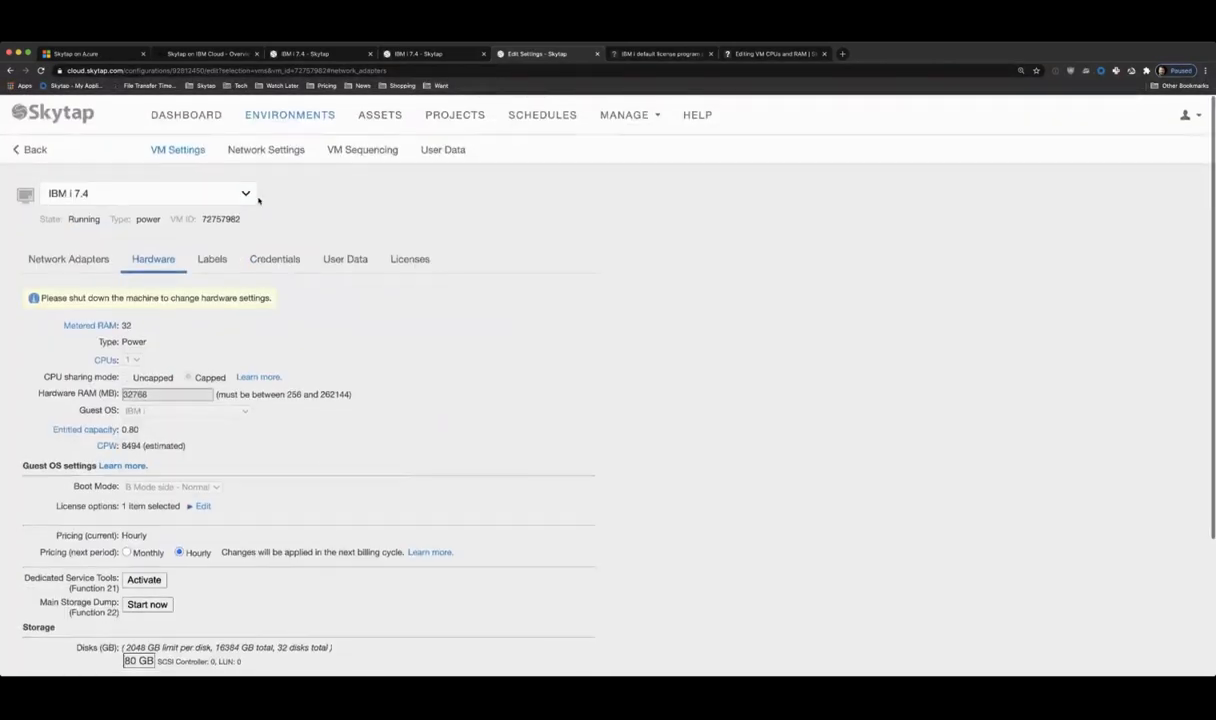
{"action": "left_click", "coordinate": [30, 150]}
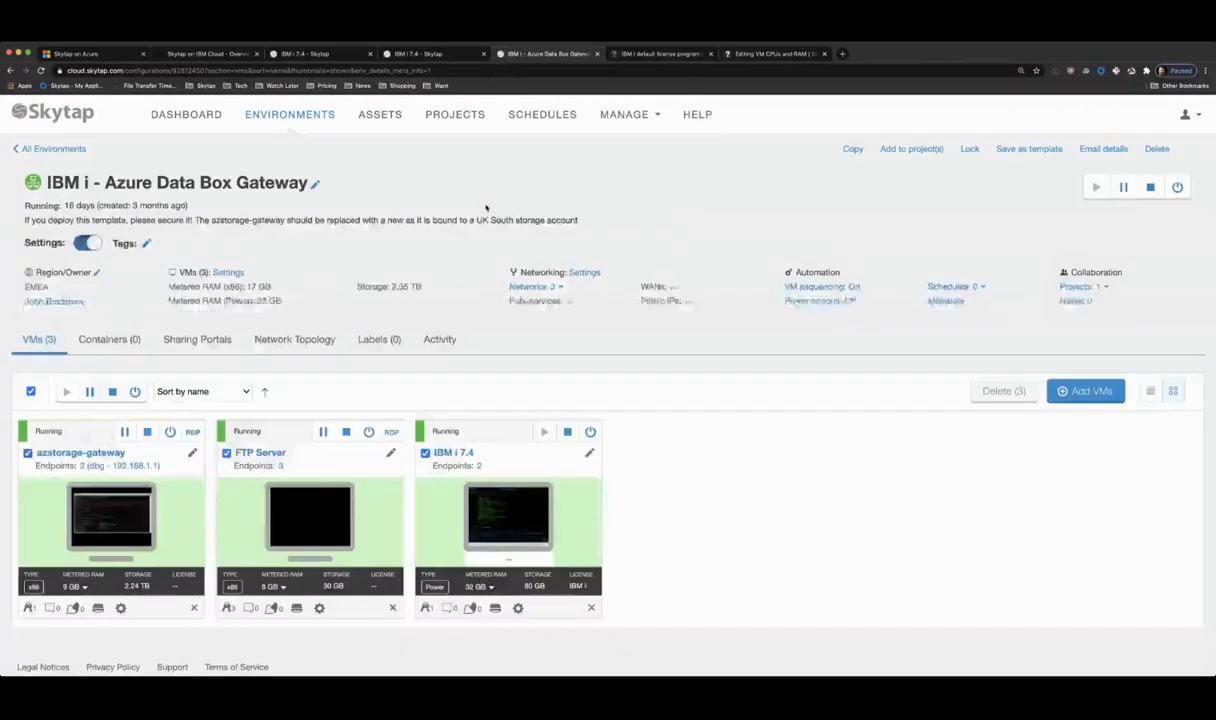
Open the running IBM i 7.4 VM's console, check its disk status with wrkdsksts, and exit the status display
{"action": "left_click", "coordinate": [507, 527]}
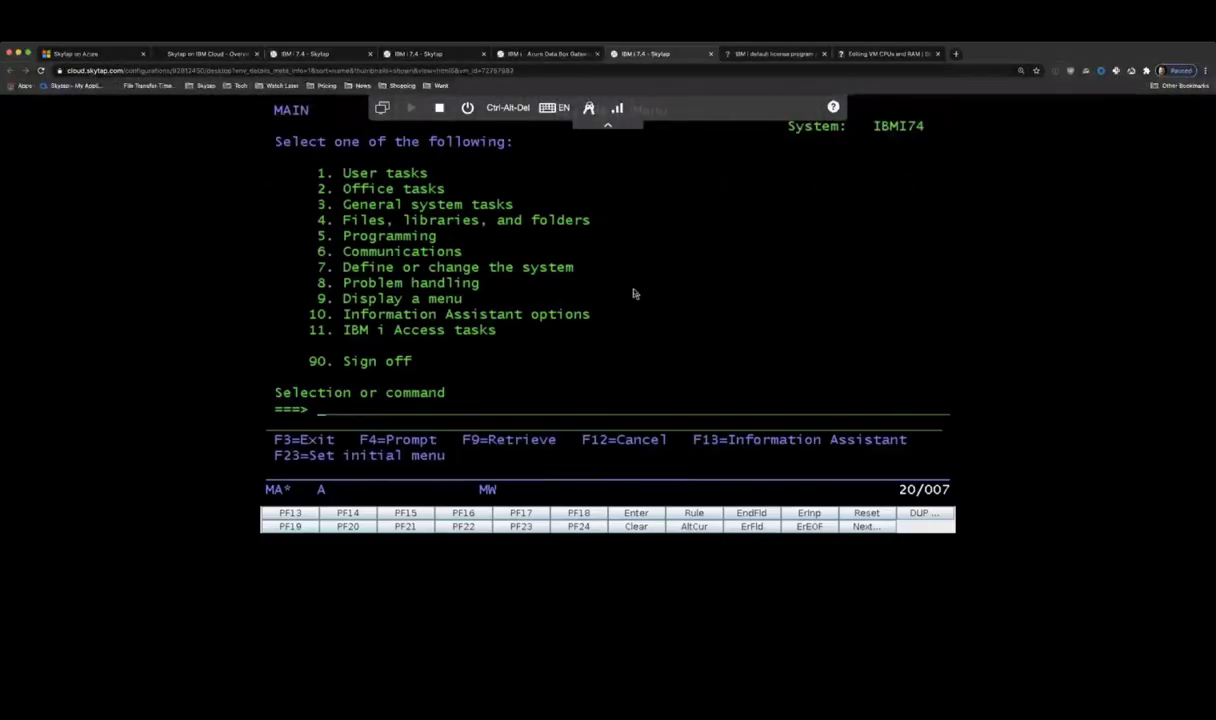
{"action": "type", "text": "wrkdsksts"}
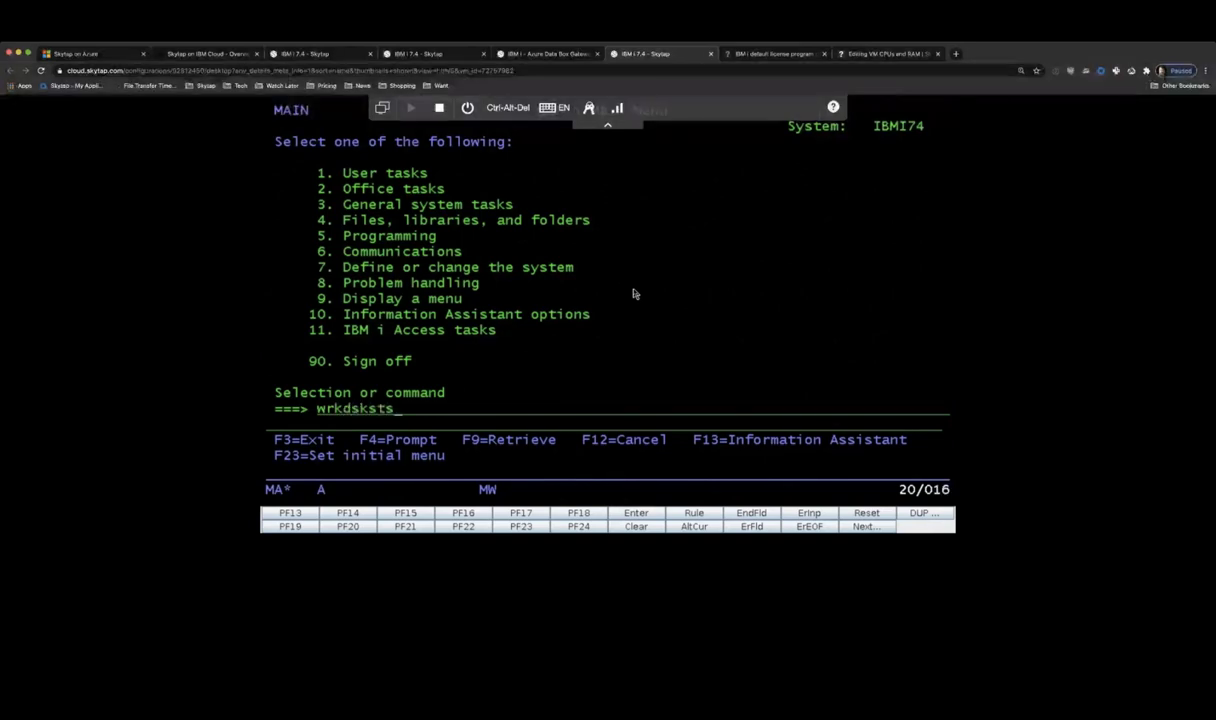
{"action": "key", "text": "Return"}
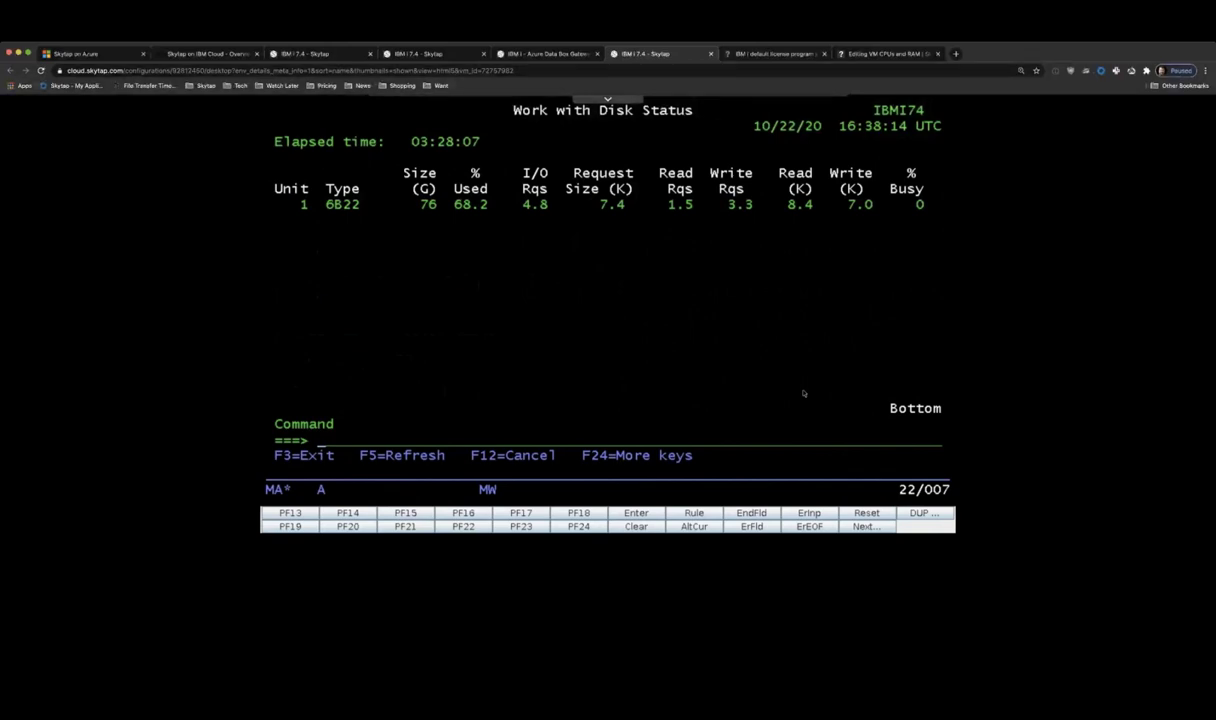
{"action": "key", "text": "F3"}
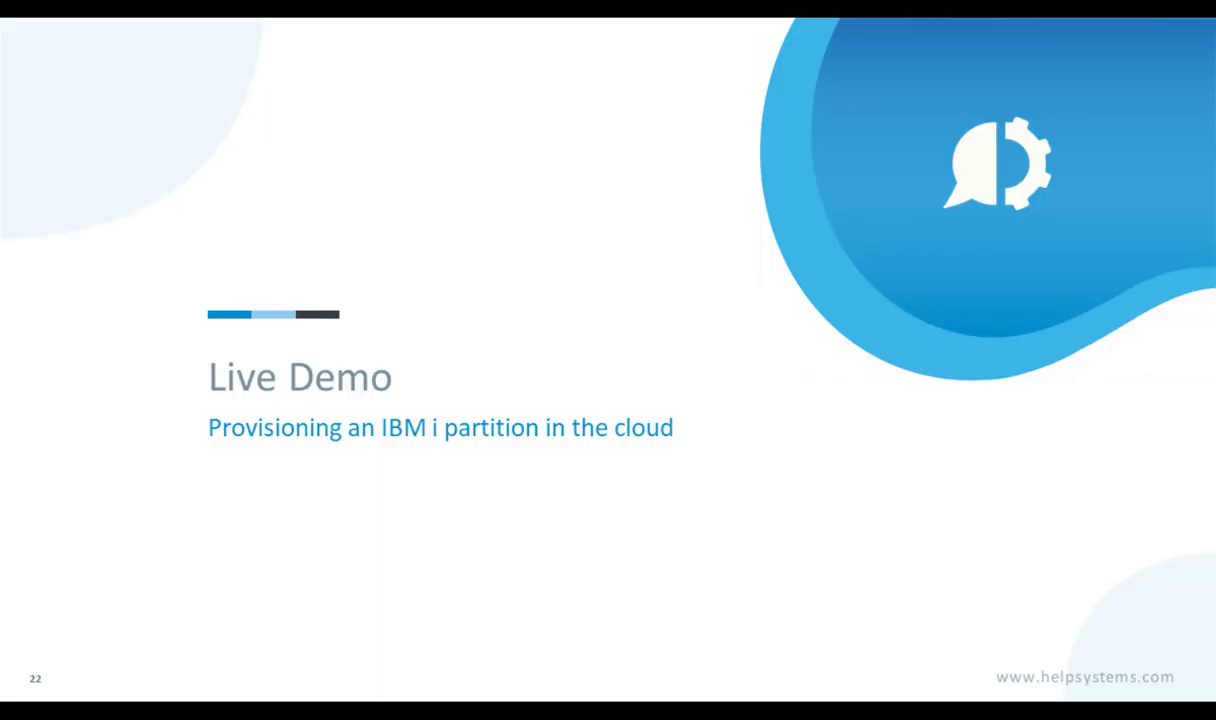
{"action": "key", "text": "Right"}
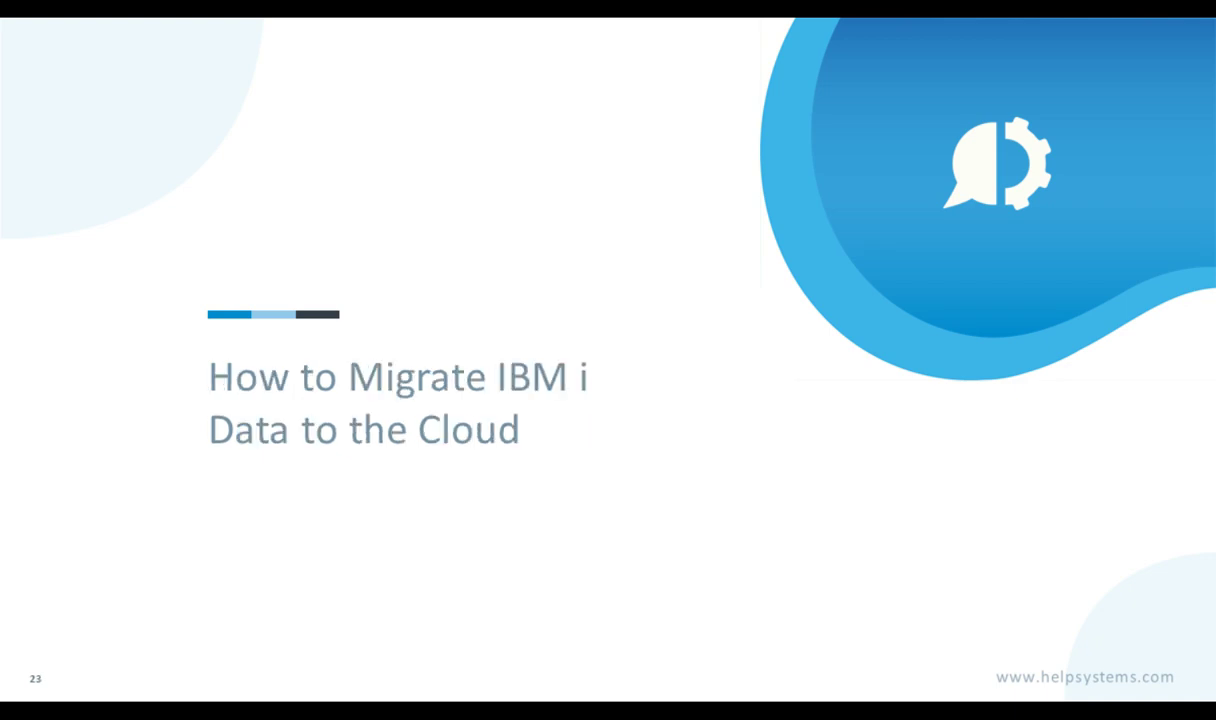